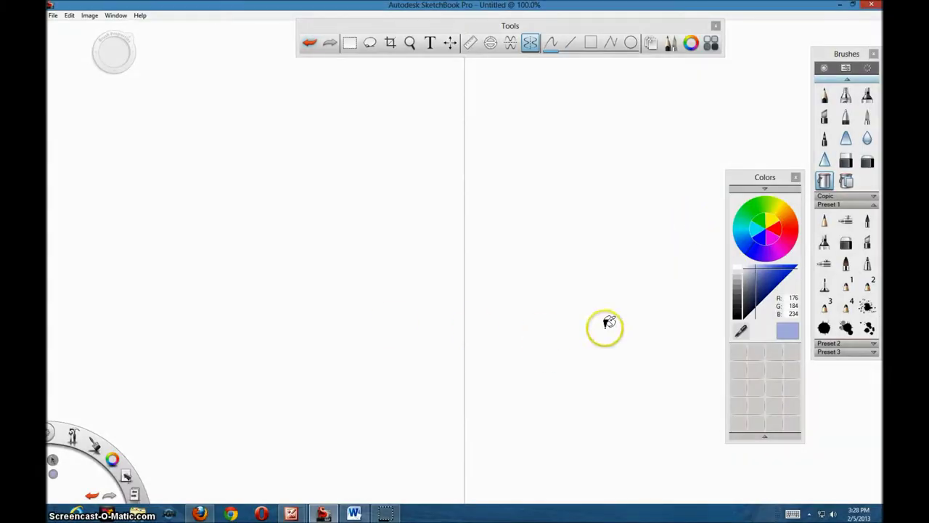
Trace the lower half of an ellipse guide, about 154 by 48, in brown (RGB 130, 80, 19) as the cone's rim
left_click(745, 316)
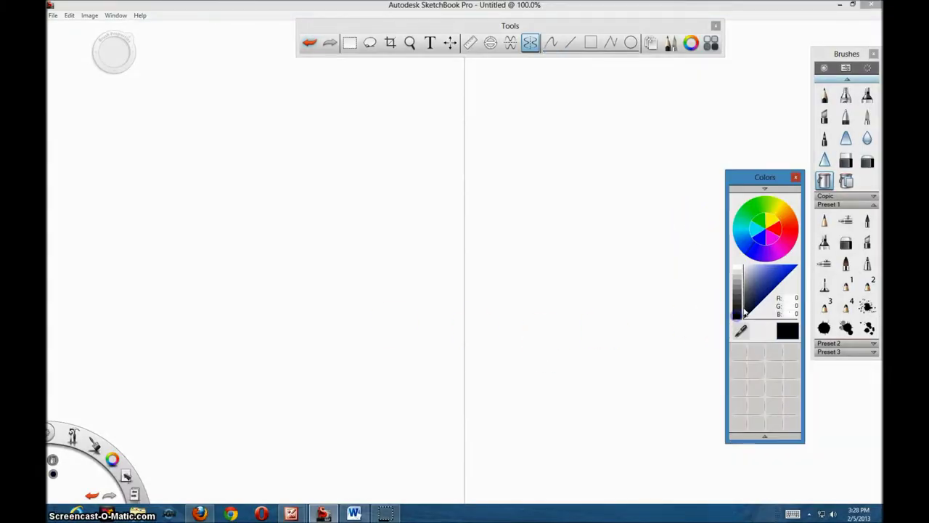
left_click(788, 212)
left_click(762, 300)
left_click_drag(762, 299, 767, 292)
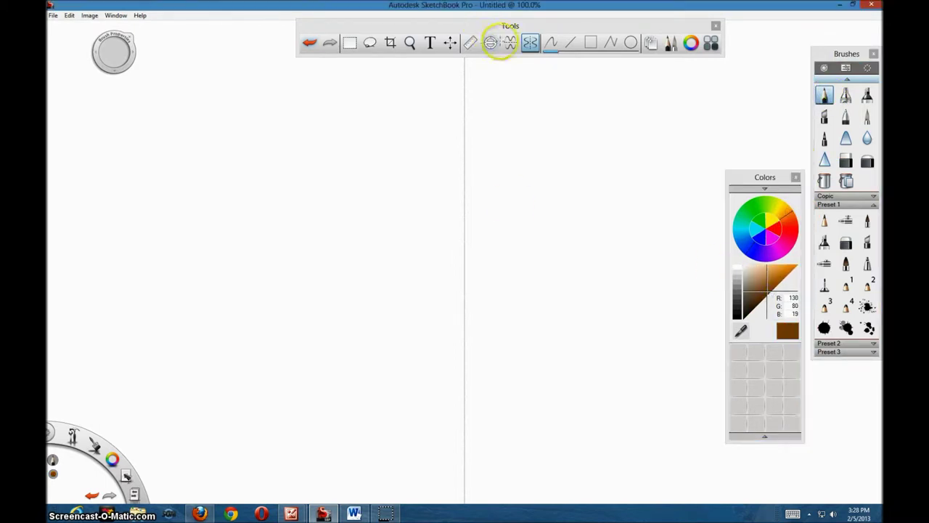
left_click(490, 42)
left_click_drag(311, 263, 373, 261)
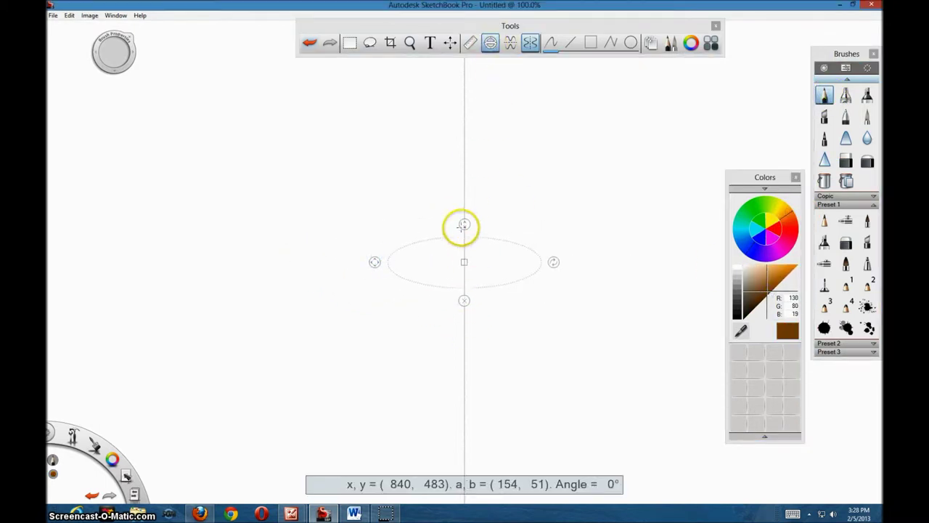
left_click_drag(466, 261, 466, 234)
left_click_drag(389, 234, 409, 253)
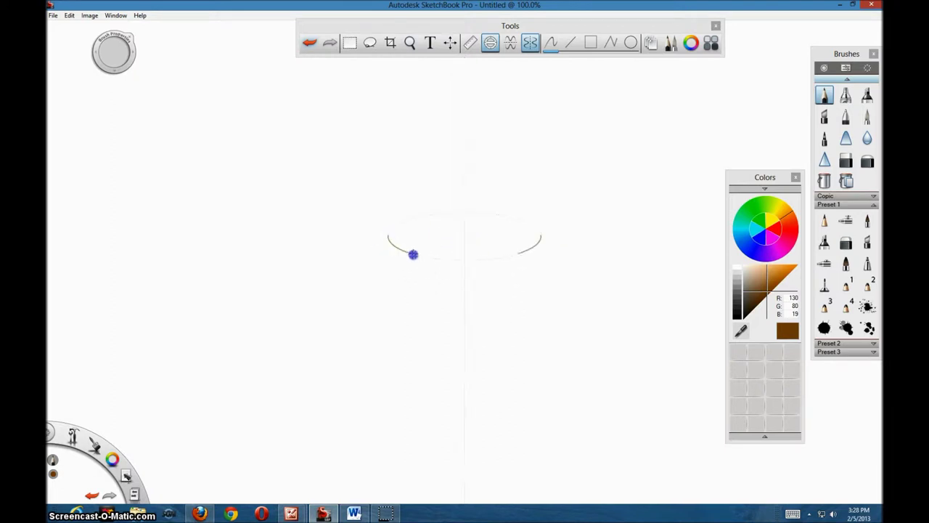
Draw mirrored straight lines from the ends of the rim down to a point on the symmetry axis, forming the cone
left_click(570, 42)
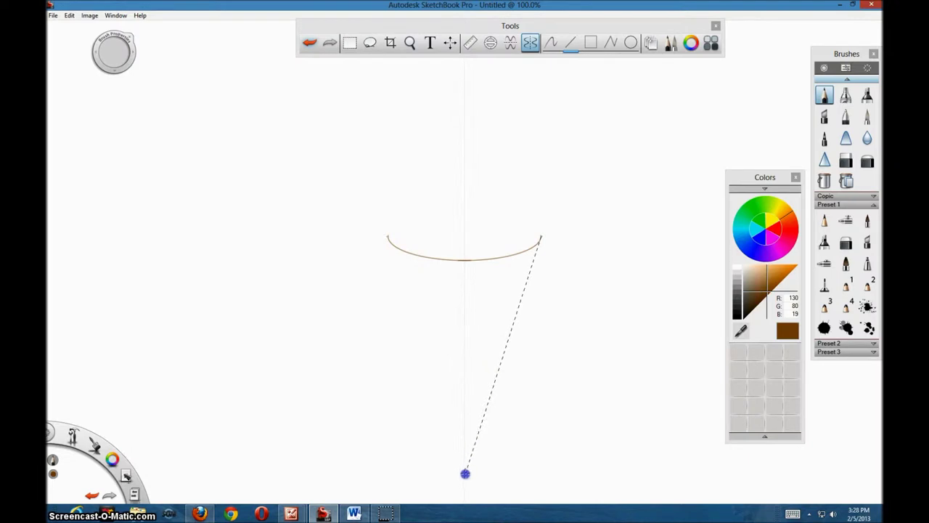
left_click(466, 475)
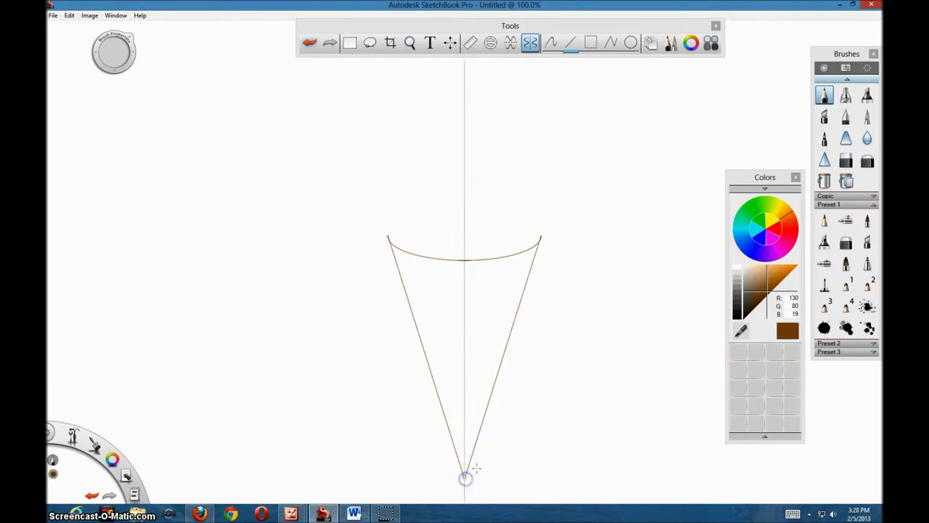
left_click(309, 42)
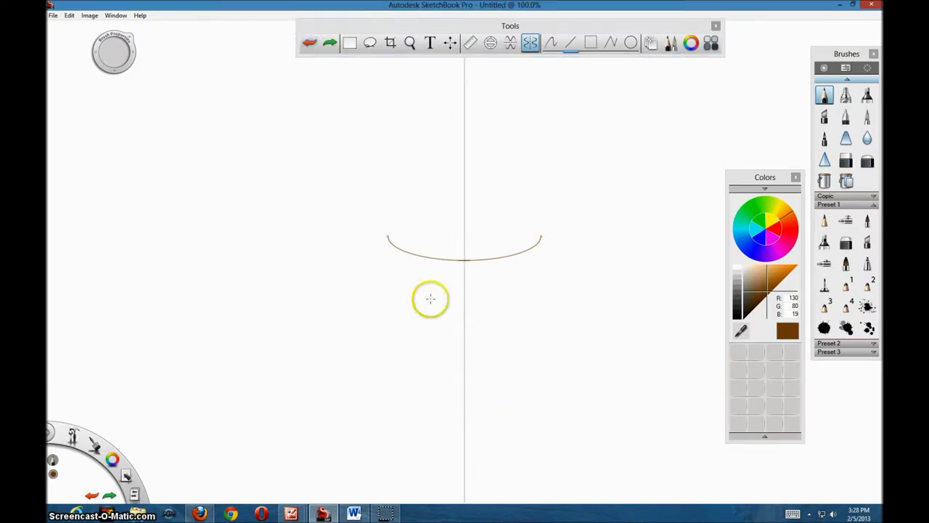
left_click(466, 472)
left_click(542, 236)
Resize the ellipse guide to about 188 by 156 and centre it above the cone's rim for the scoop
left_click(490, 42)
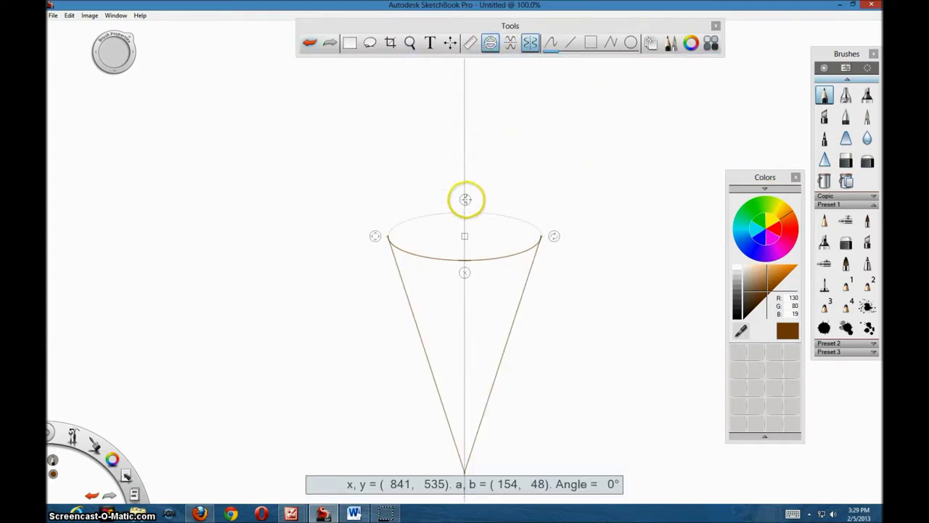
left_click_drag(465, 200, 466, 148)
left_click_drag(465, 239, 466, 218)
left_click_drag(376, 213, 358, 211)
left_click_drag(465, 109, 465, 122)
left_click_drag(464, 207, 463, 201)
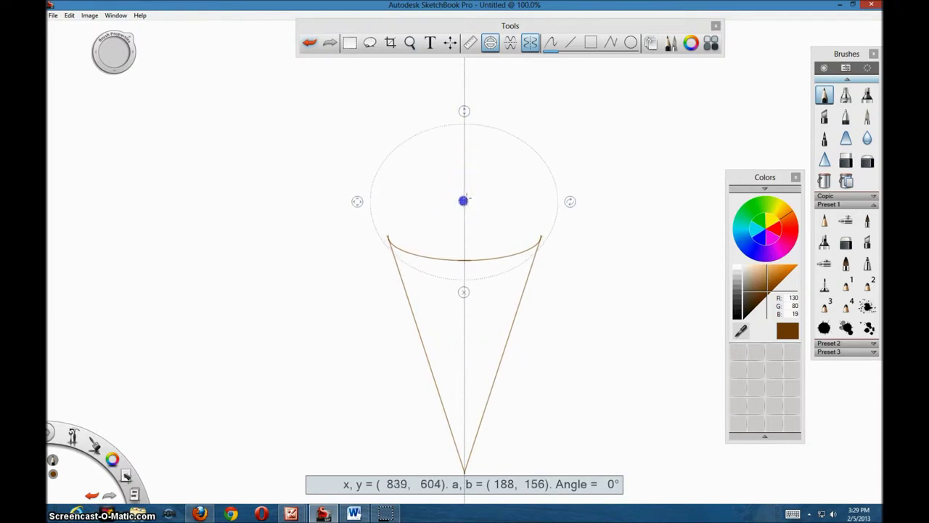
Trace the scoop's dome in light green (RGB 172, 253, 148) along a slightly narrowed and heightened ellipse guide
left_click(760, 209)
left_click_drag(758, 292, 766, 270)
left_click(426, 199)
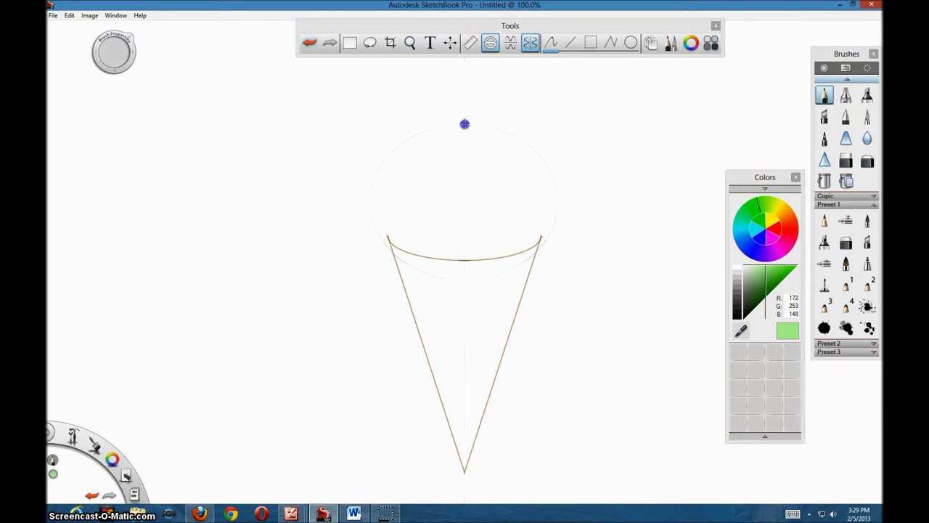
left_click(310, 44)
left_click_drag(373, 201, 365, 201)
left_click_drag(463, 116, 466, 106)
left_click_drag(377, 210, 400, 141)
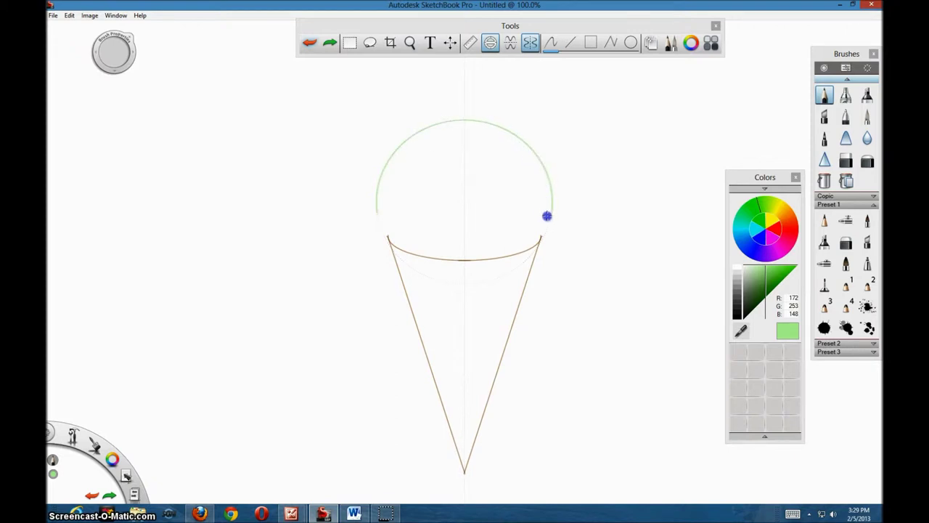
Close the scoop with freehand bumps down to the cone's rim and fill it with the light green
left_click(553, 42)
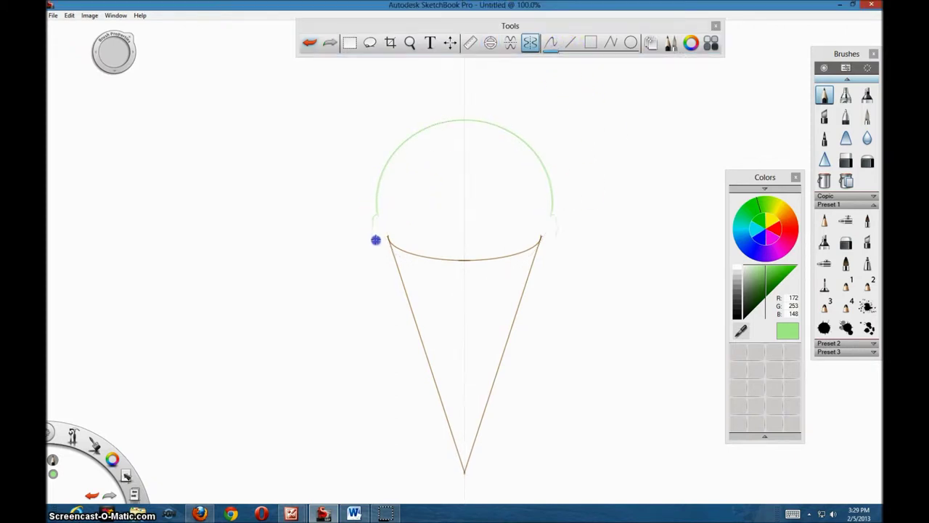
left_click(824, 181)
left_click(523, 189)
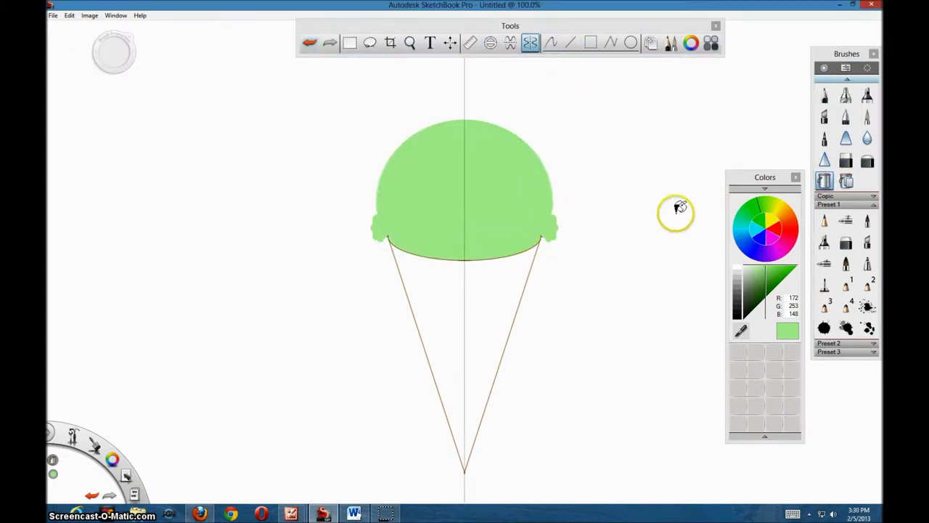
Fill the cone with tan (RGB 227, 181, 100)
left_click(789, 211)
left_click_drag(770, 273, 770, 271)
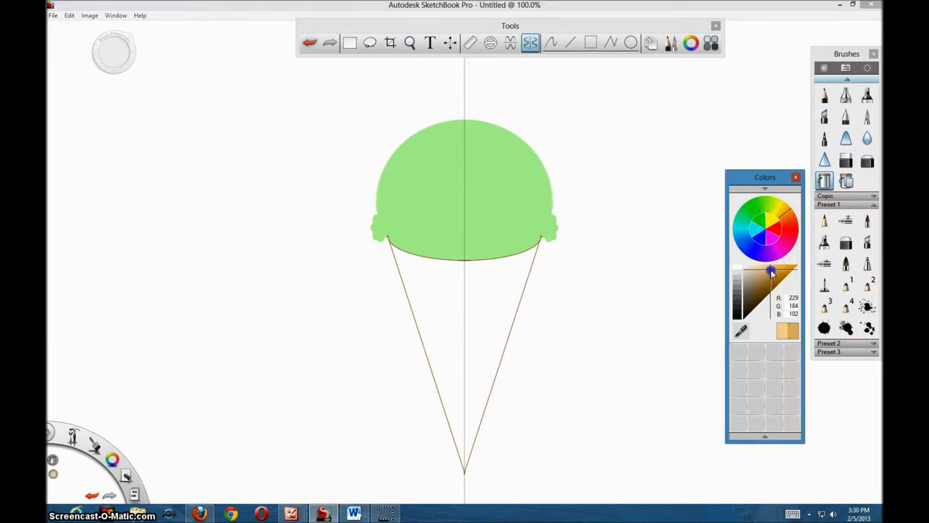
left_click(523, 276)
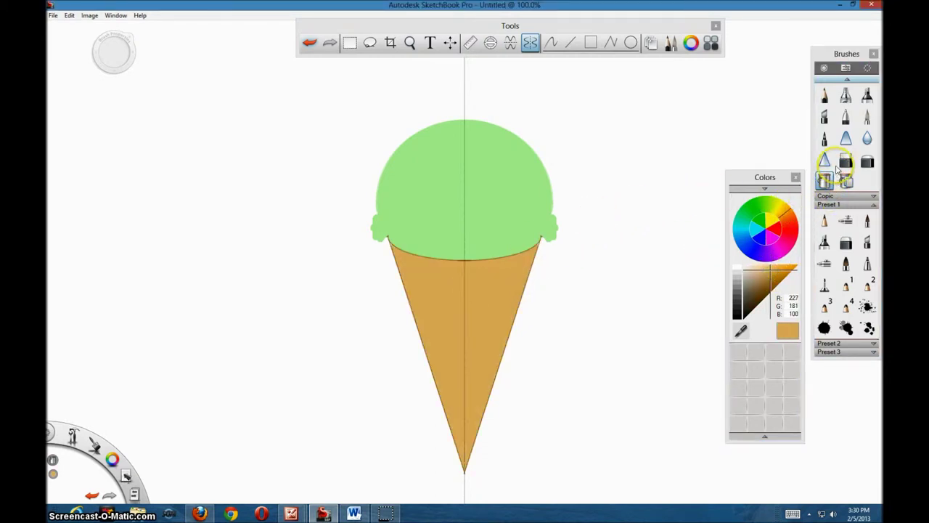
Set up the Preset 1 paintbrush in brown (RGB 165, 128, 63), try a freehand stroke on the cone and undo it
double_click(867, 220)
left_click(220, 468)
left_click_drag(763, 291, 765, 284)
left_click_drag(525, 253, 499, 324)
left_click(310, 43)
Cover the cone with a diagonal waffle lattice of mirrored straight lines and retrace its slanted sides in the same brown
left_click(571, 43)
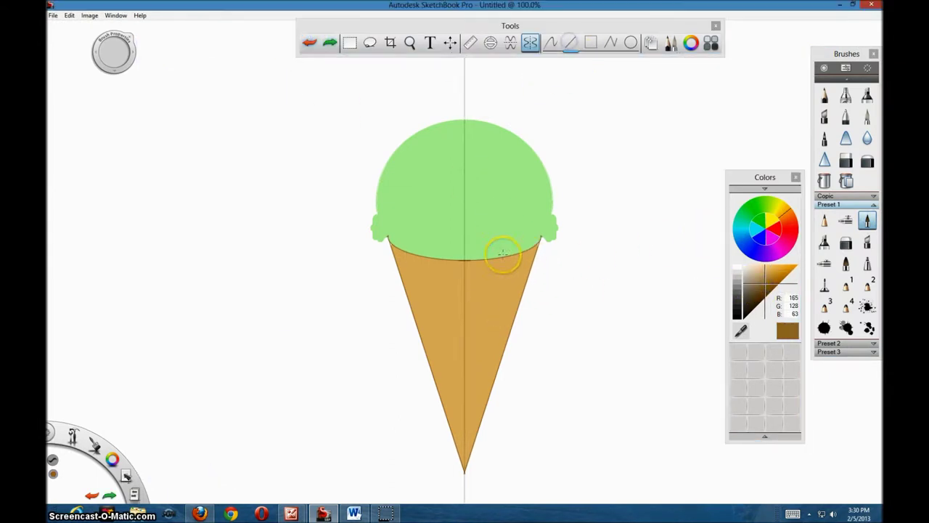
mouse_move(414, 254)
left_mouse_down()
mouse_move(401, 277)
mouse_move(420, 321)
left_mouse_up()
left_click(310, 42)
mouse_move(445, 260)
left_mouse_down()
mouse_move(415, 321)
mouse_move(421, 341)
left_mouse_up()
left_click_drag(482, 260, 462, 302)
left_click_drag(429, 362, 429, 363)
left_click_drag(498, 259, 463, 327)
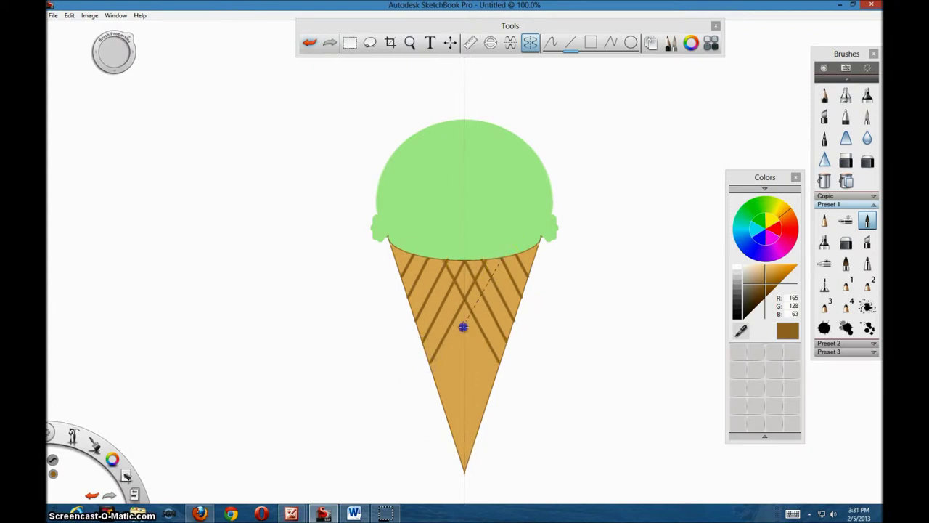
left_click_drag(434, 378, 434, 378)
left_click_drag(513, 256, 438, 392)
mouse_move(530, 252)
left_mouse_down()
mouse_move(537, 250)
mouse_move(469, 362)
left_mouse_up()
left_click_drag(444, 408, 443, 408)
left_click_drag(515, 322, 483, 371)
left_click(449, 423)
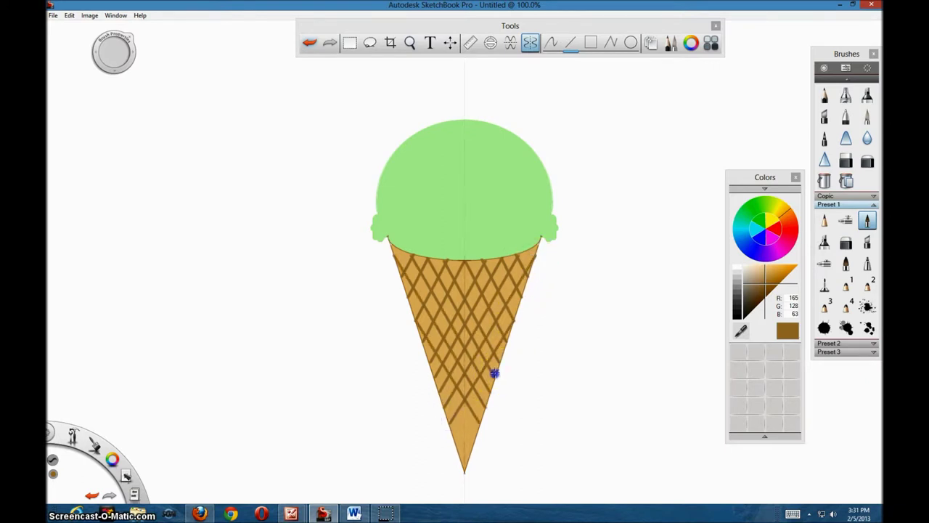
left_click(453, 434)
left_click(455, 449)
left_click(445, 264)
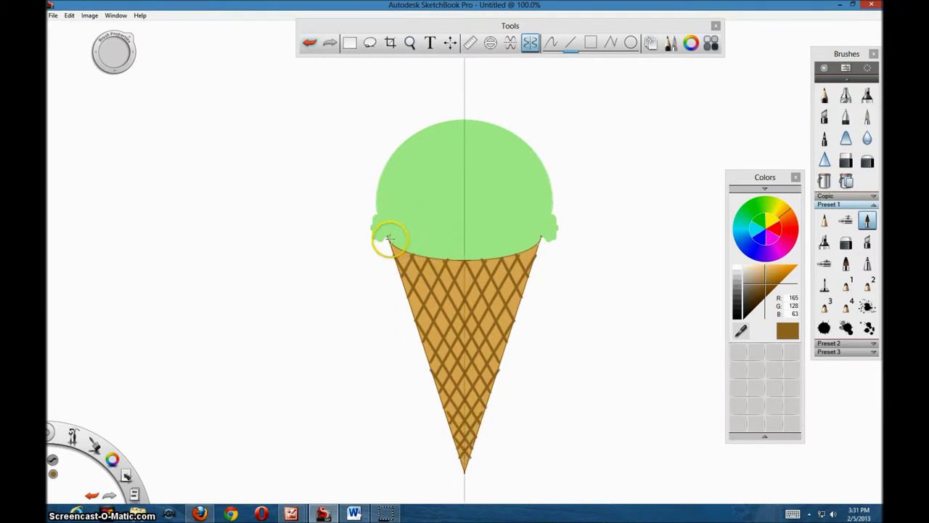
left_click(464, 473)
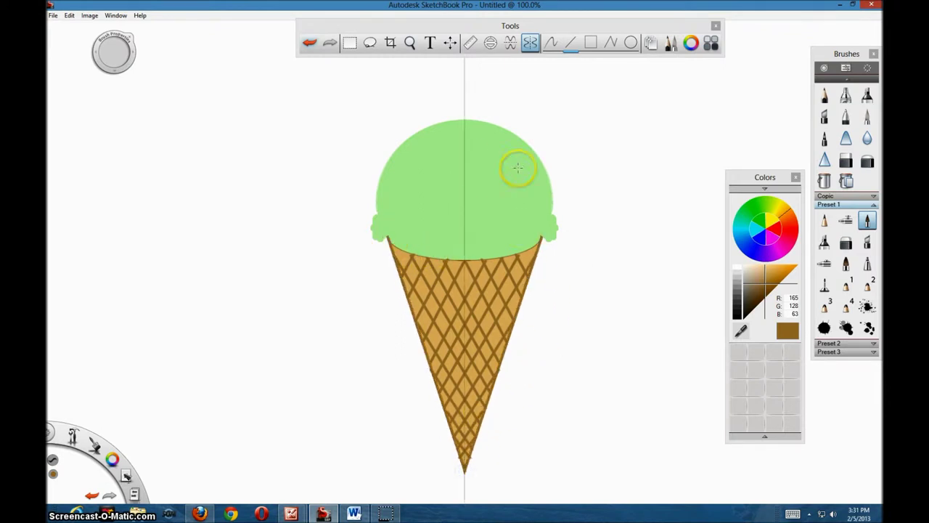
Scatter small mirrored dark brown spots (RGB 104, 78, 30) over the green scoop using the ellipse drawing tool
left_click(748, 281)
left_click(631, 43)
left_click_drag(421, 162, 429, 166)
left_click_drag(481, 193, 486, 198)
left_click(406, 223)
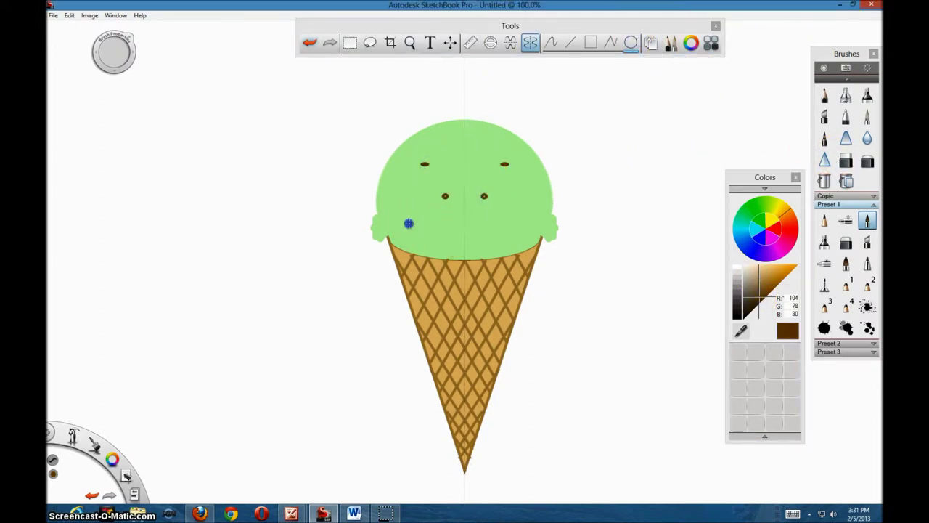
Smear the dark brown spots into freehand swirls across the scoop, with symmetry turned off for the last strokes
left_click(846, 139)
left_click(848, 141)
left_click(868, 143)
left_click(848, 139)
mouse_move(426, 164)
left_mouse_down()
mouse_move(428, 205)
mouse_move(448, 208)
mouse_move(446, 188)
mouse_move(476, 176)
mouse_move(503, 183)
mouse_move(473, 179)
mouse_move(508, 217)
mouse_move(505, 228)
mouse_move(469, 216)
mouse_move(475, 245)
mouse_move(461, 230)
mouse_move(417, 243)
mouse_move(408, 204)
mouse_move(429, 186)
mouse_move(407, 200)
mouse_move(415, 179)
mouse_move(398, 207)
mouse_move(411, 201)
mouse_move(413, 215)
mouse_move(438, 230)
left_mouse_up()
left_click(537, 46)
left_click(554, 43)
left_click_drag(495, 161, 533, 166)
mouse_move(465, 180)
left_mouse_down()
mouse_move(487, 163)
mouse_move(541, 209)
left_mouse_up()
left_click(631, 42)
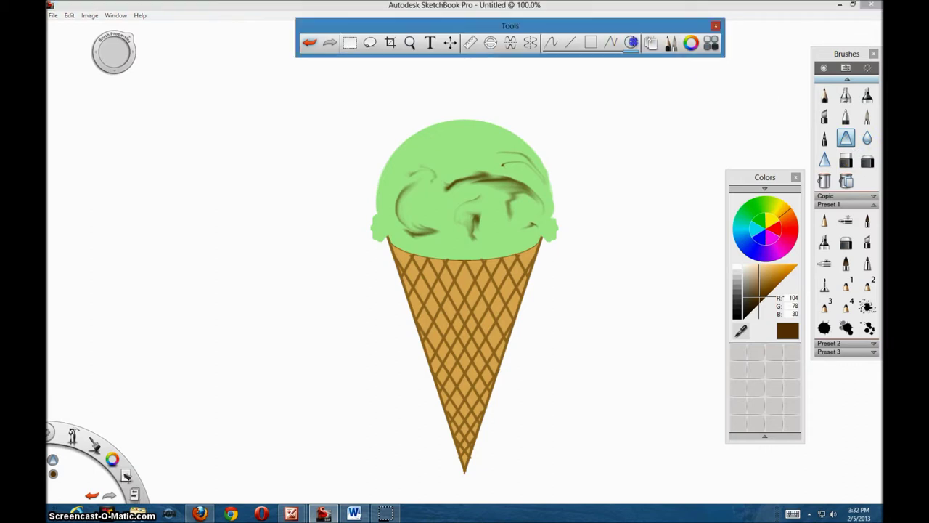
left_click(630, 43)
left_click(622, 175)
left_click(758, 293)
left_click(631, 43)
left_click(507, 158)
left_click(554, 42)
left_click(628, 43)
left_click(350, 43)
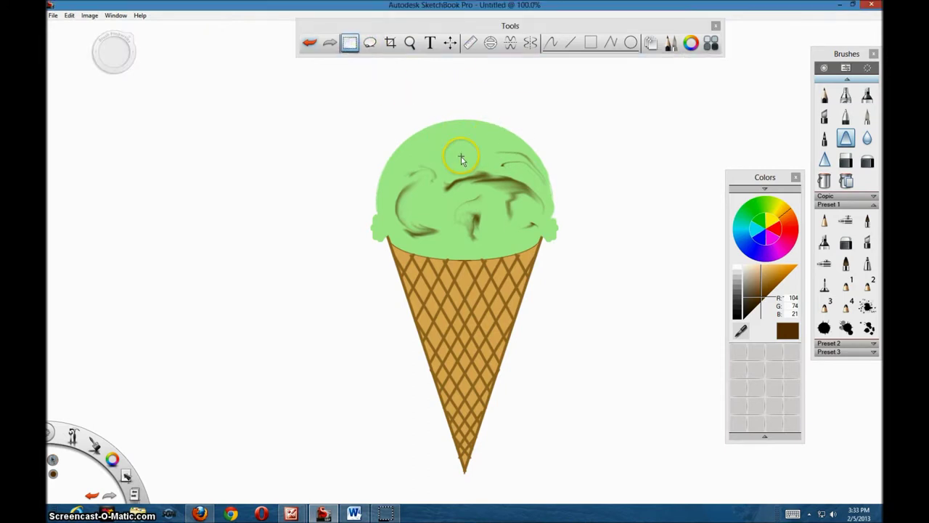
left_click(630, 43)
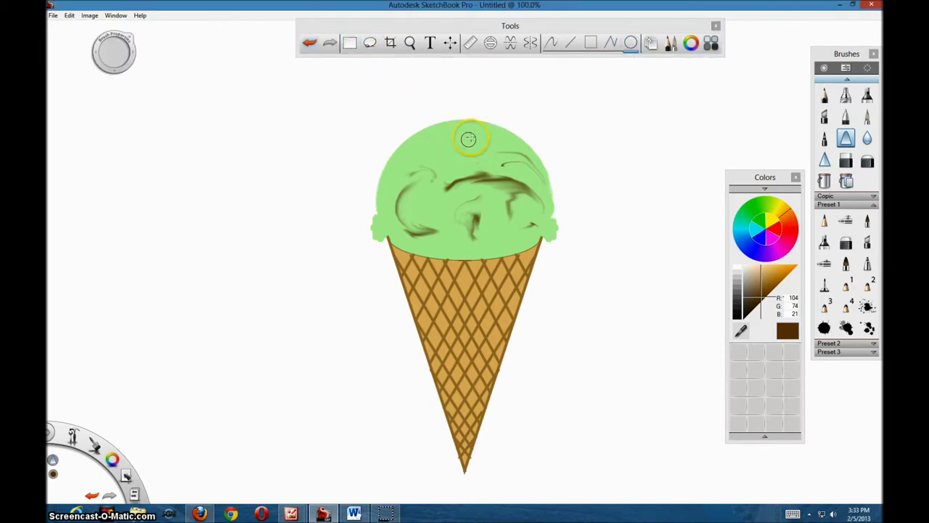
Add a filled dark brown spot near the top of the scoop and smear it into a curved streak
left_click(823, 95)
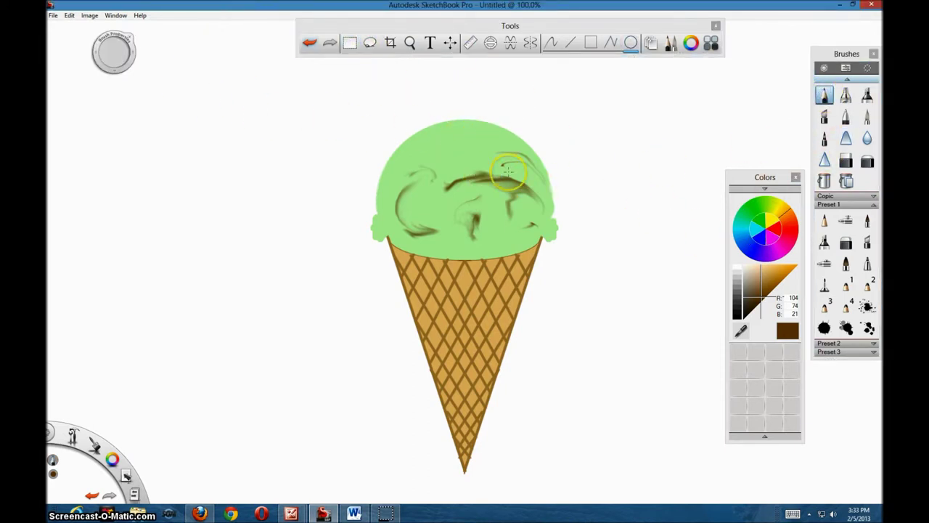
left_click(825, 181)
left_click(451, 137)
left_click(845, 138)
mouse_move(458, 140)
left_mouse_down()
mouse_move(506, 152)
mouse_move(542, 186)
mouse_move(443, 140)
left_mouse_up()
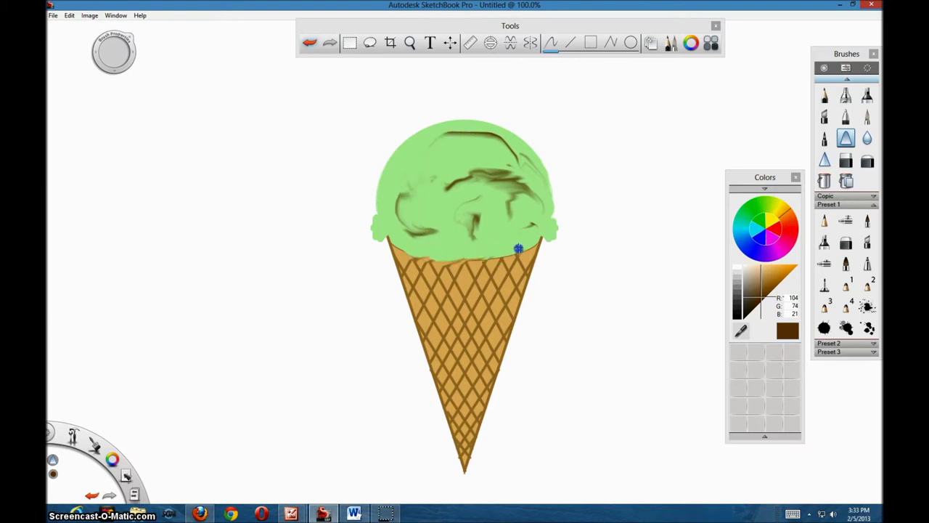
Smear the scoop's lower edge over the cone's rim and blend the bumps on both sides into the dome
mouse_move(547, 233)
left_mouse_down()
mouse_move(395, 227)
mouse_move(402, 230)
left_mouse_up()
left_click_drag(531, 247, 542, 243)
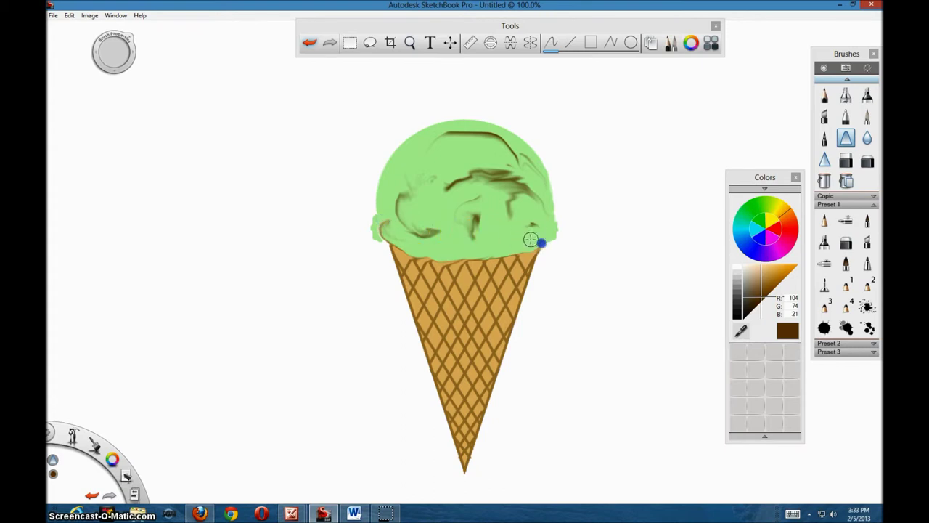
mouse_move(390, 226)
left_mouse_down()
mouse_move(382, 213)
mouse_move(381, 228)
left_mouse_up()
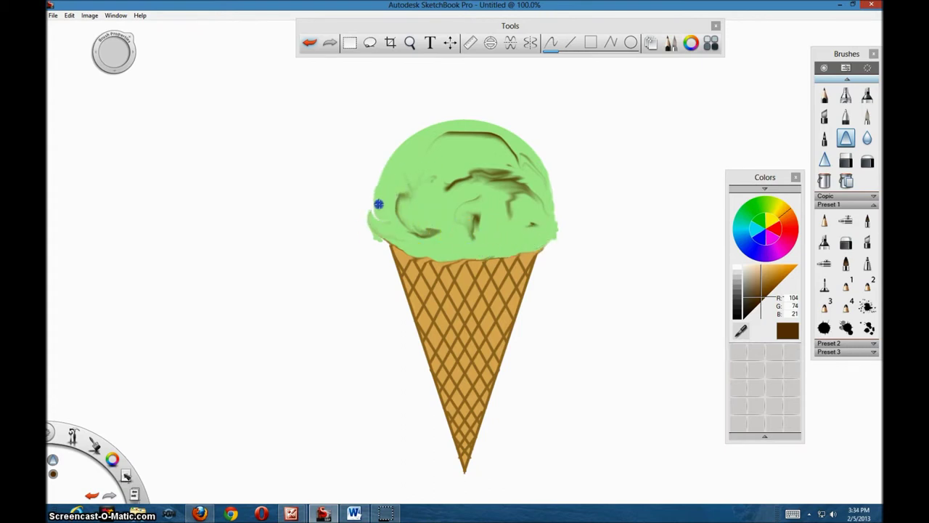
left_click_drag(374, 224, 394, 234)
mouse_move(510, 211)
left_mouse_down()
mouse_move(541, 194)
mouse_move(535, 200)
mouse_move(535, 184)
mouse_move(557, 215)
left_mouse_up()
Smear further chocolate swirls across the scoop's middle, upper area and left side
left_click_drag(494, 180, 517, 180)
mouse_move(385, 190)
left_mouse_down()
mouse_move(381, 240)
mouse_move(401, 193)
mouse_move(383, 205)
mouse_move(404, 220)
mouse_move(399, 237)
mouse_move(428, 239)
left_mouse_up()
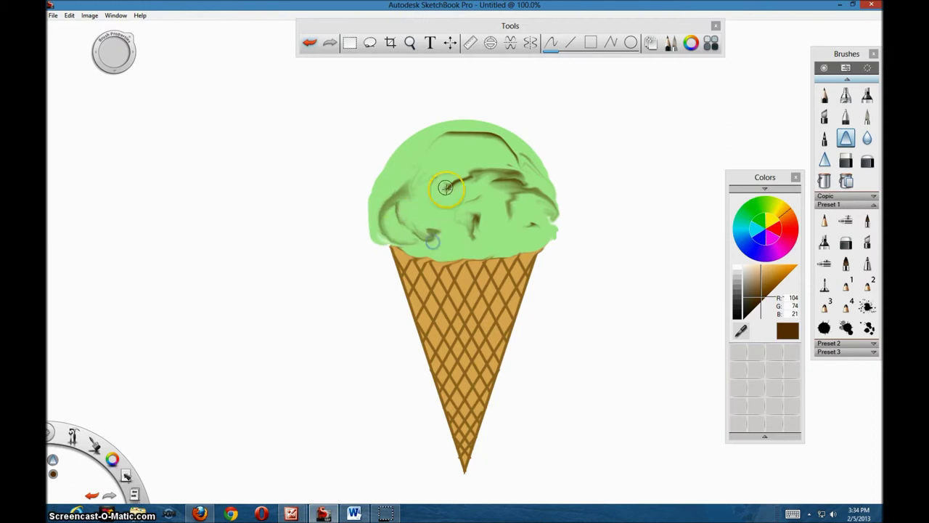
mouse_move(446, 157)
left_mouse_down()
mouse_move(535, 200)
mouse_move(546, 227)
left_mouse_up()
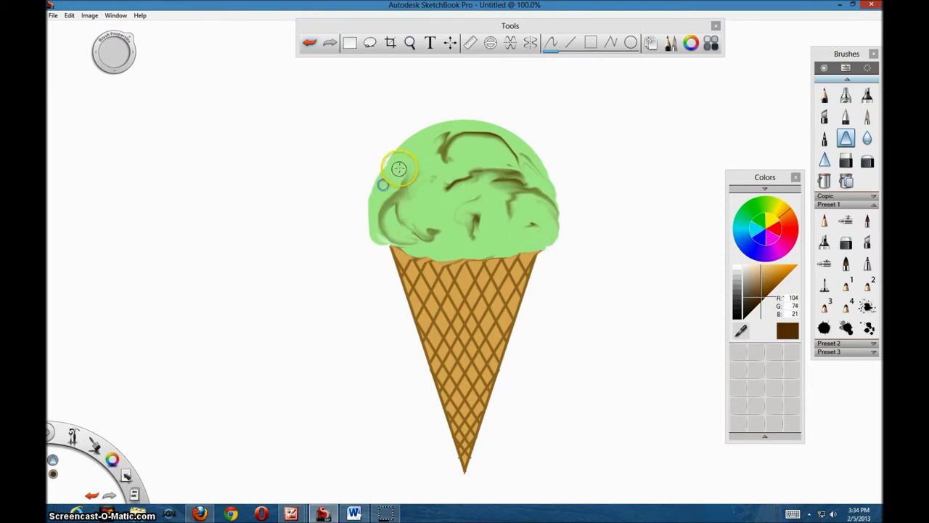
mouse_move(387, 191)
left_mouse_down()
mouse_move(373, 213)
mouse_move(388, 196)
mouse_move(380, 228)
mouse_move(434, 199)
left_mouse_up()
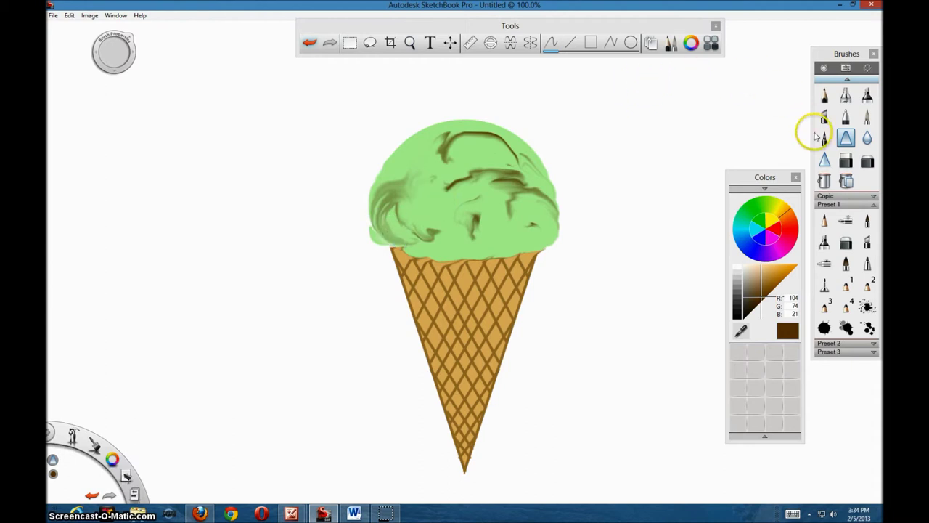
Draw a small cherry in red (RGB 255, 0, 0) with the pencil to the right of the scoop and fill it
left_click(790, 217)
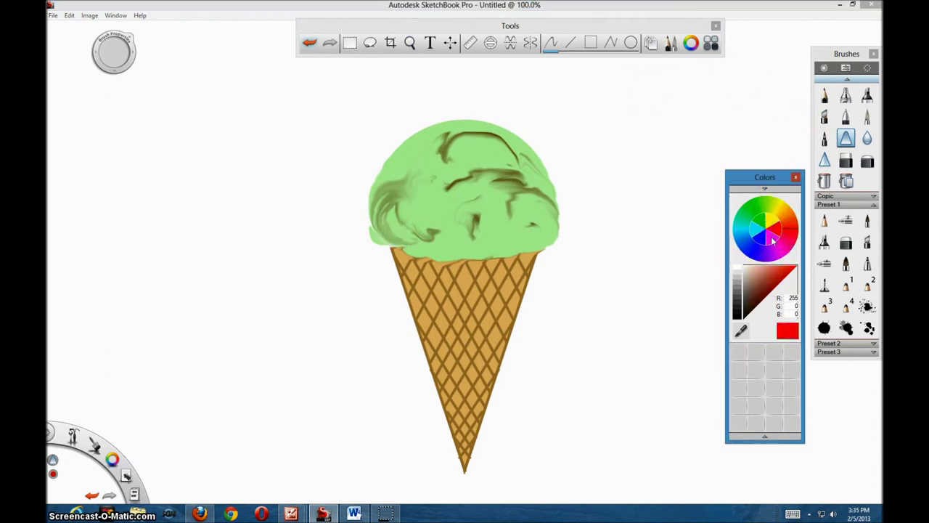
left_click(823, 96)
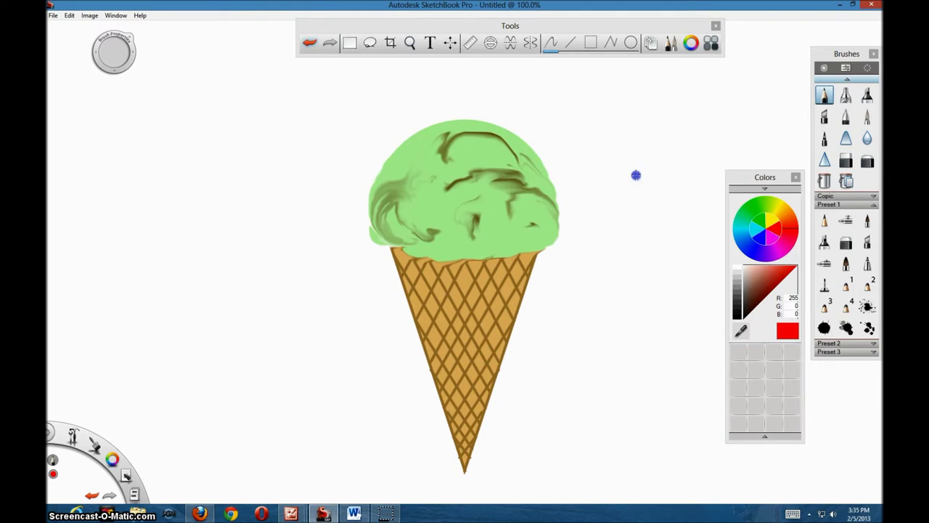
left_click_drag(642, 176, 630, 185)
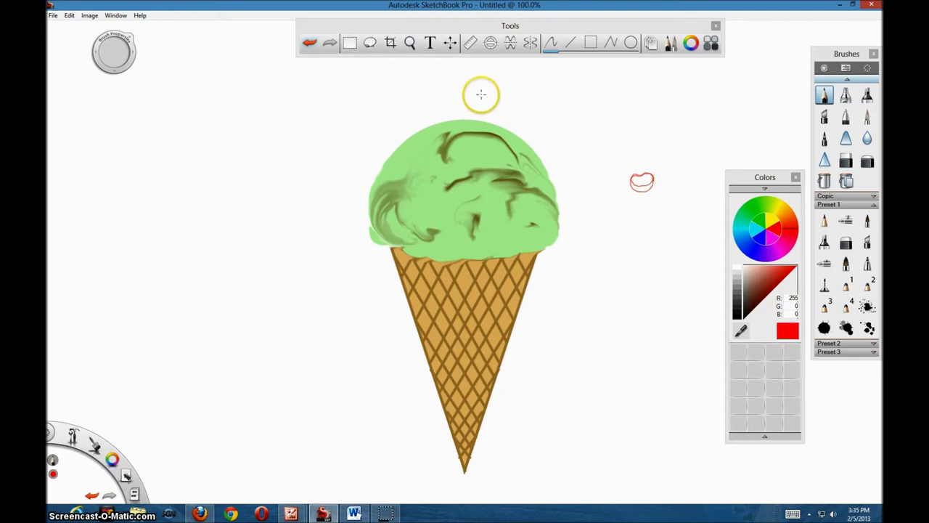
left_click(824, 181)
left_click(645, 181)
Add a curved red stem to the cherry and move the cherry onto the top of the scoop
left_click(824, 95)
left_click_drag(639, 173, 635, 178)
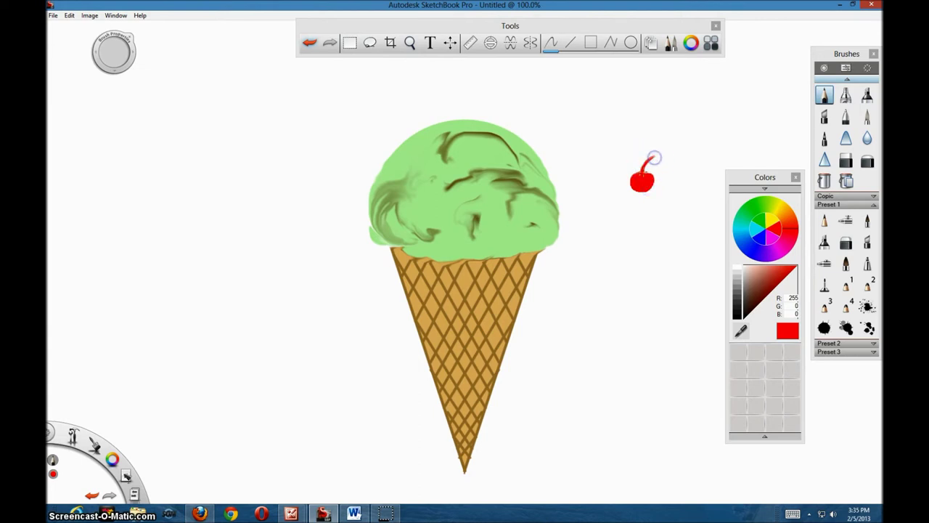
left_click(350, 42)
mouse_move(607, 140)
left_mouse_down()
mouse_move(671, 204)
mouse_move(463, 122)
left_mouse_up()
Outline a dripping topping over the scoop's top in pink (RGB 236, 176, 236) and fill its areas
left_click(777, 250)
left_click(757, 268)
left_click_drag(450, 118, 426, 126)
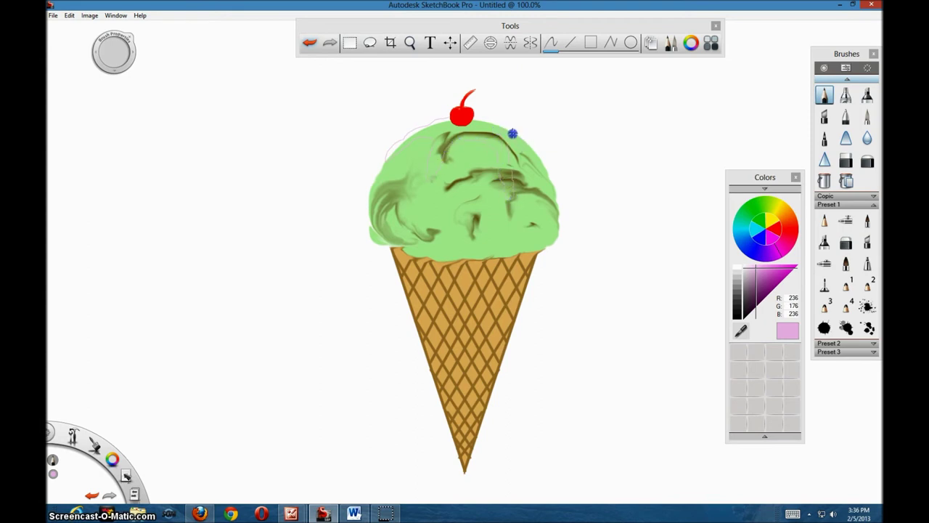
left_click(823, 181)
left_click(441, 129)
left_click(411, 135)
left_click(431, 128)
left_click(490, 121)
mouse_move(513, 125)
left_mouse_down()
mouse_move(438, 152)
mouse_move(473, 120)
mouse_move(498, 118)
mouse_move(513, 181)
left_mouse_up()
Paint over the gaps in the pink topping with the Preset 1 paintbrush and pick a lighter pink (RGB 234, 197, 234)
left_click(867, 220)
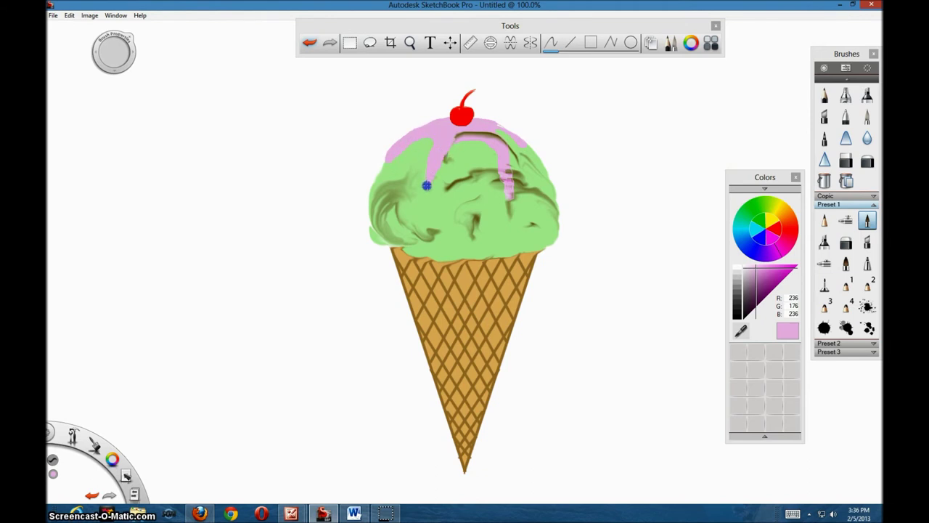
left_click_drag(473, 132, 493, 136)
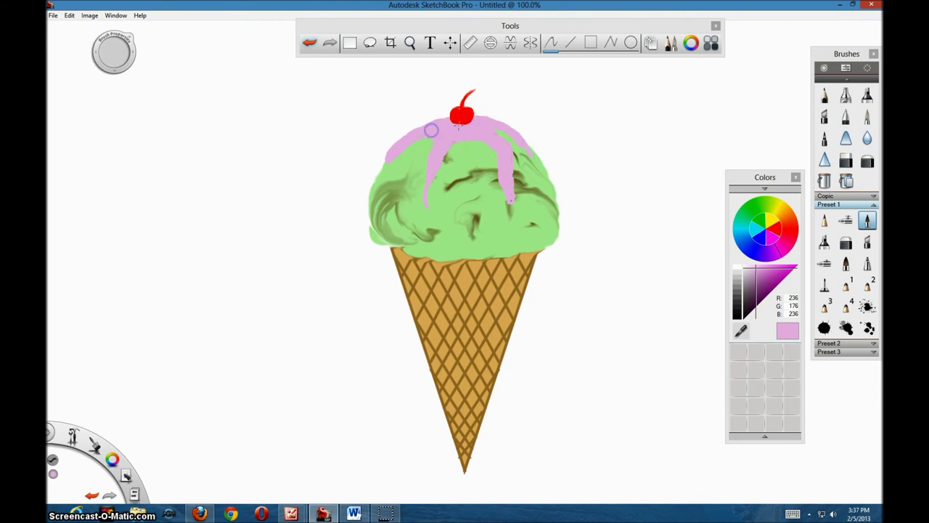
left_click(757, 272)
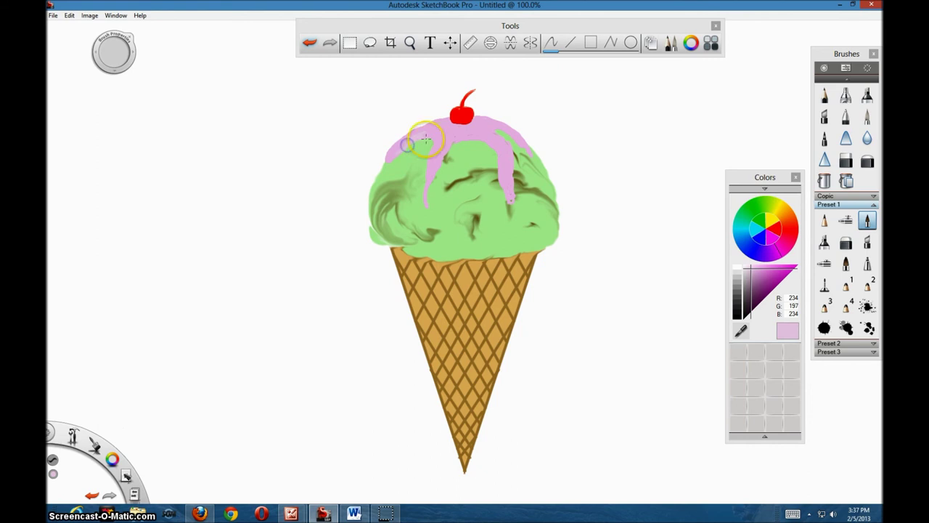